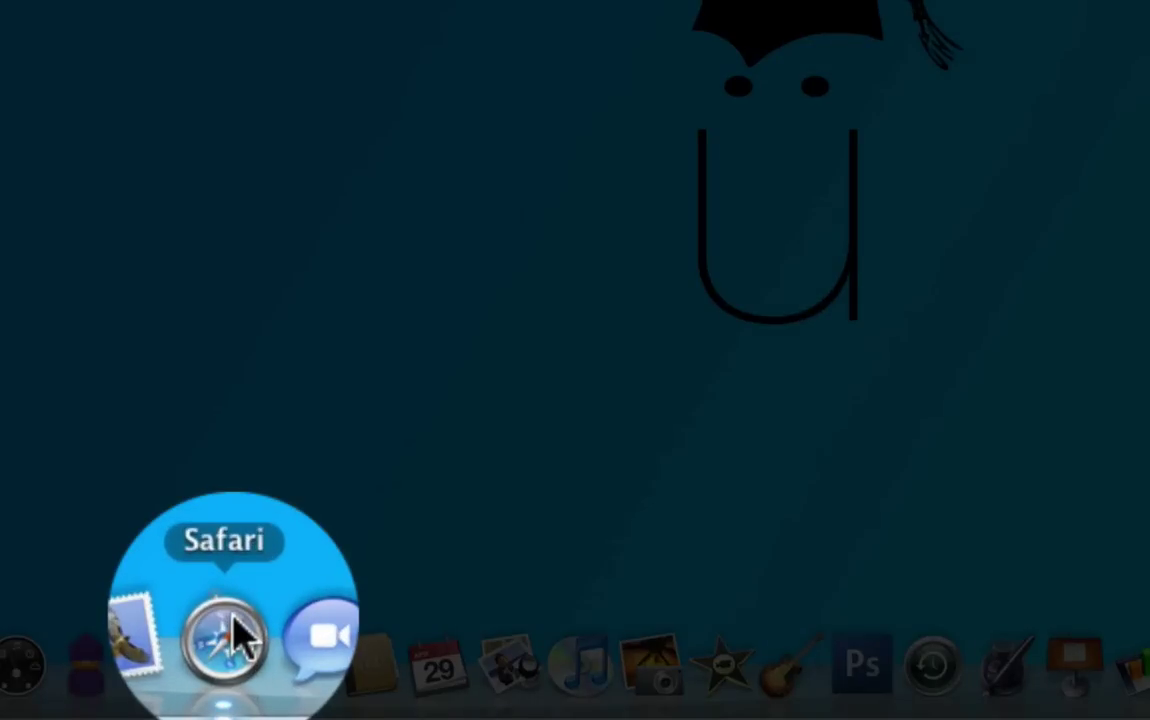
- Start a Tumblr text post titled 'What is this all about???' with filler body text
{"action": "left_click", "coordinate": [230, 640]}
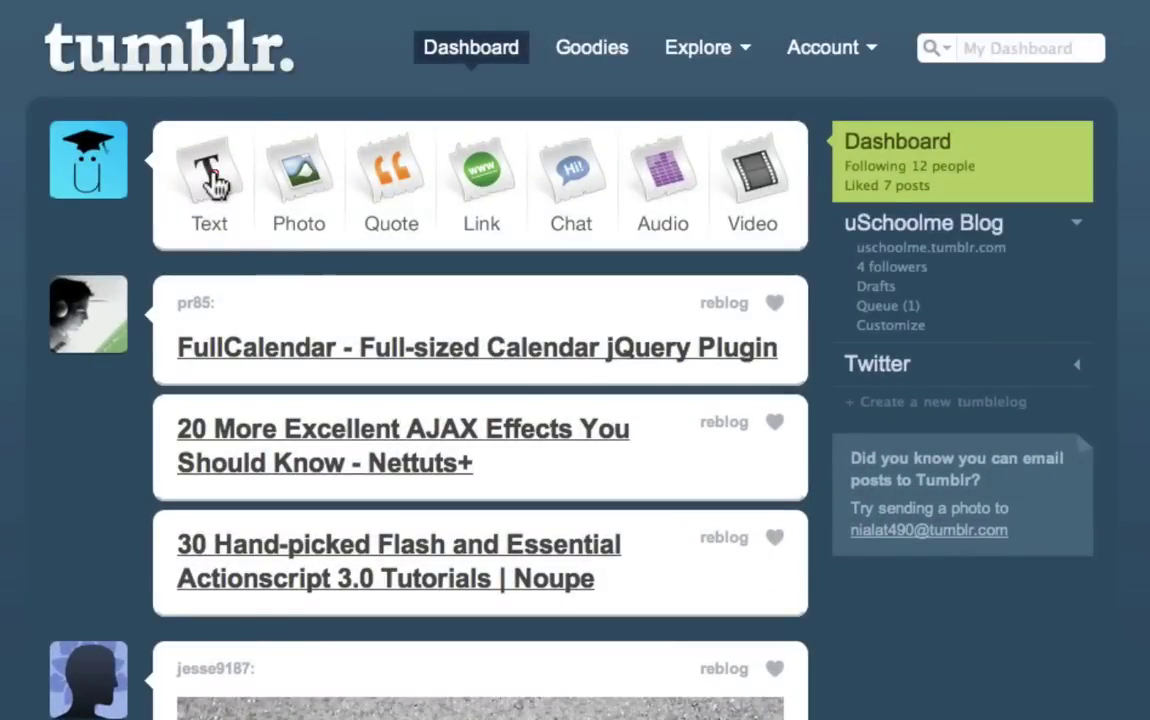
{"action": "left_click", "coordinate": [213, 180]}
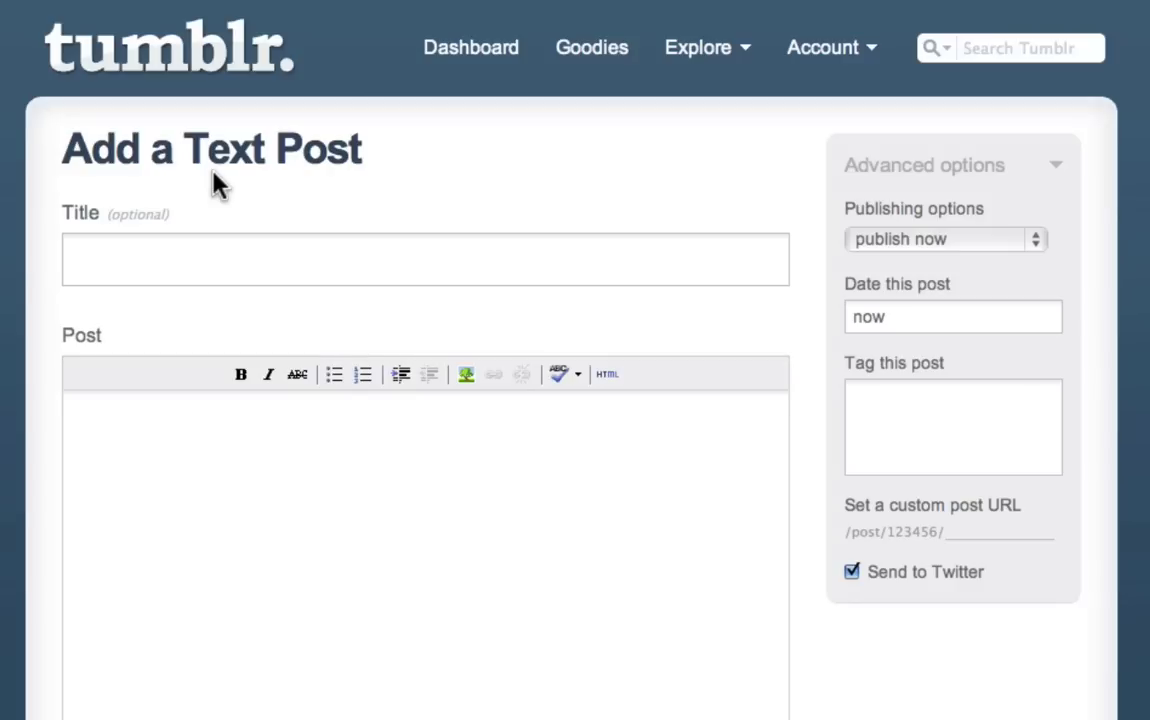
{"action": "type", "text": "Wh"}
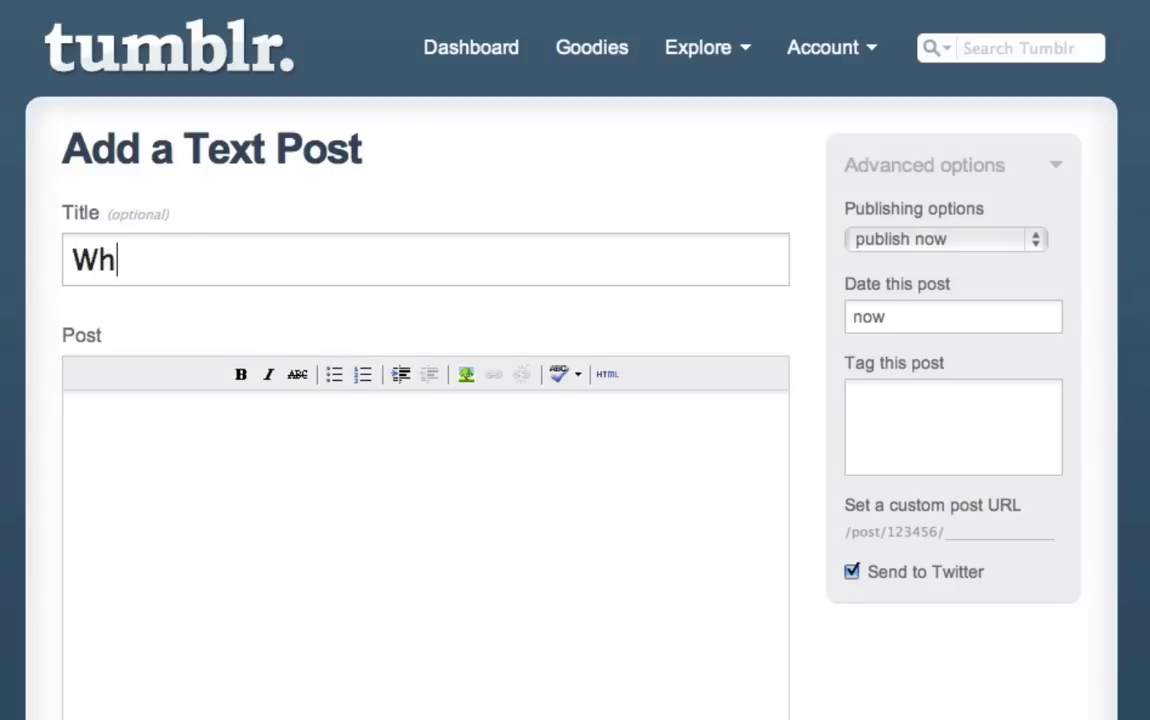
{"action": "type", "text": "at is this all ab"}
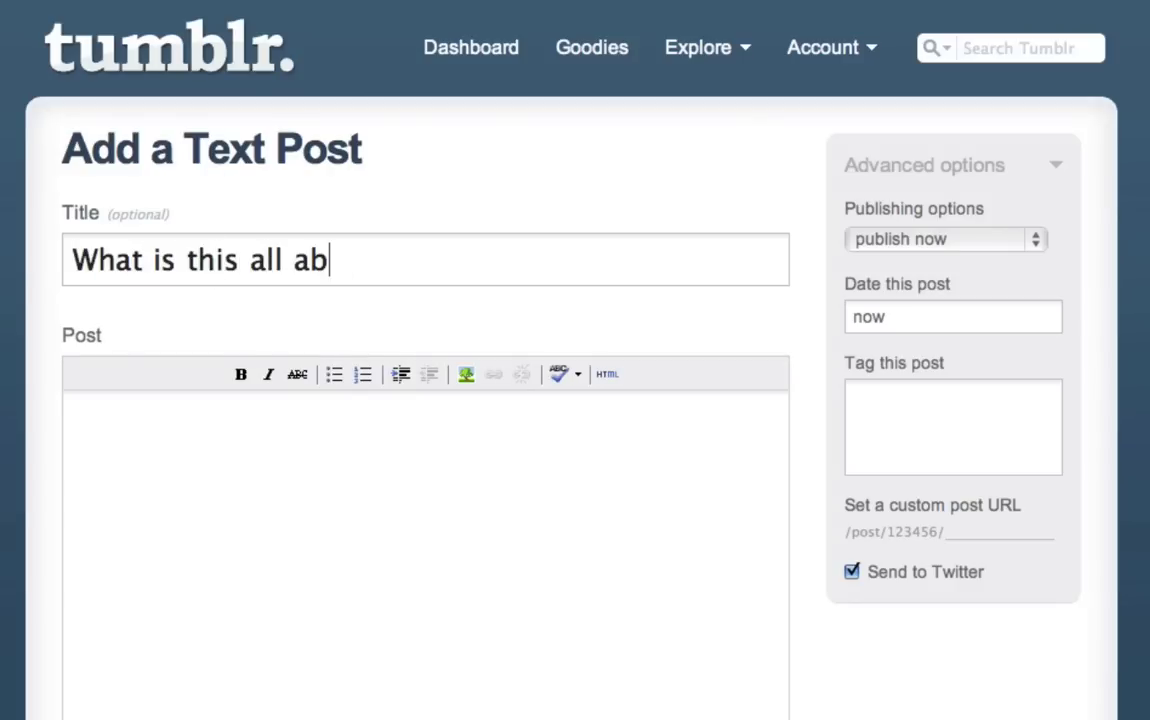
{"action": "type", "text": "out???"}
{"action": "key", "text": "Tab"}
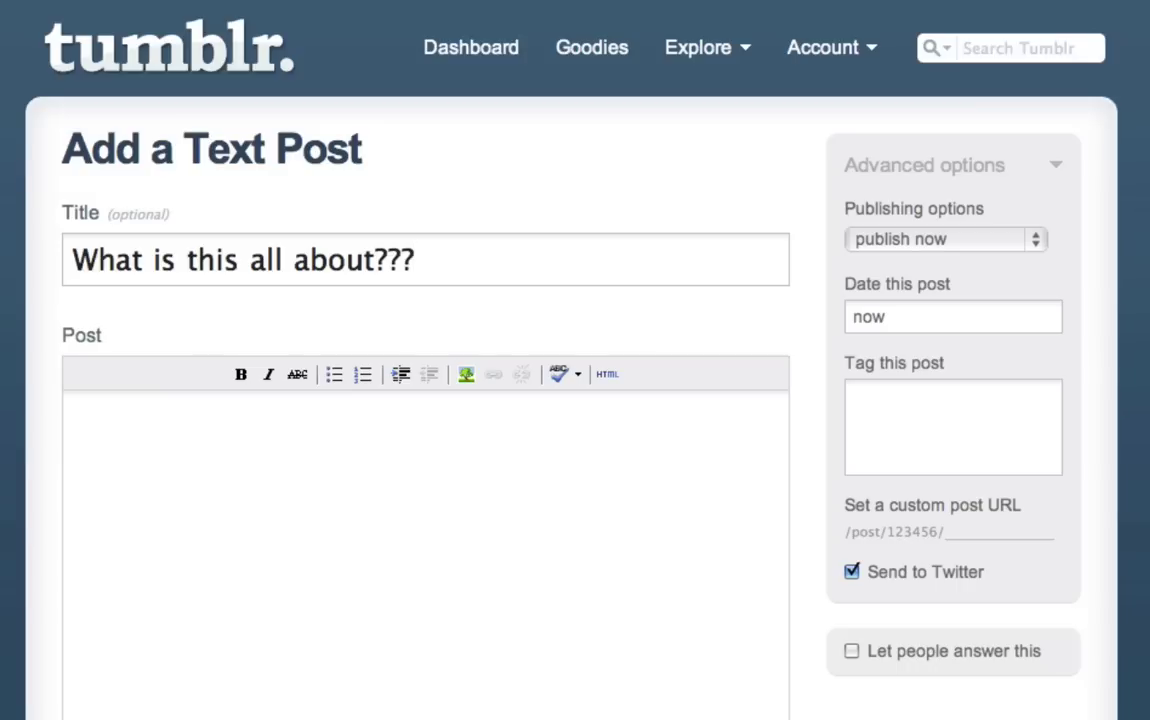
{"action": "type", "text": "kjhasd kjahdk ajshd kjashdak jhd as"}
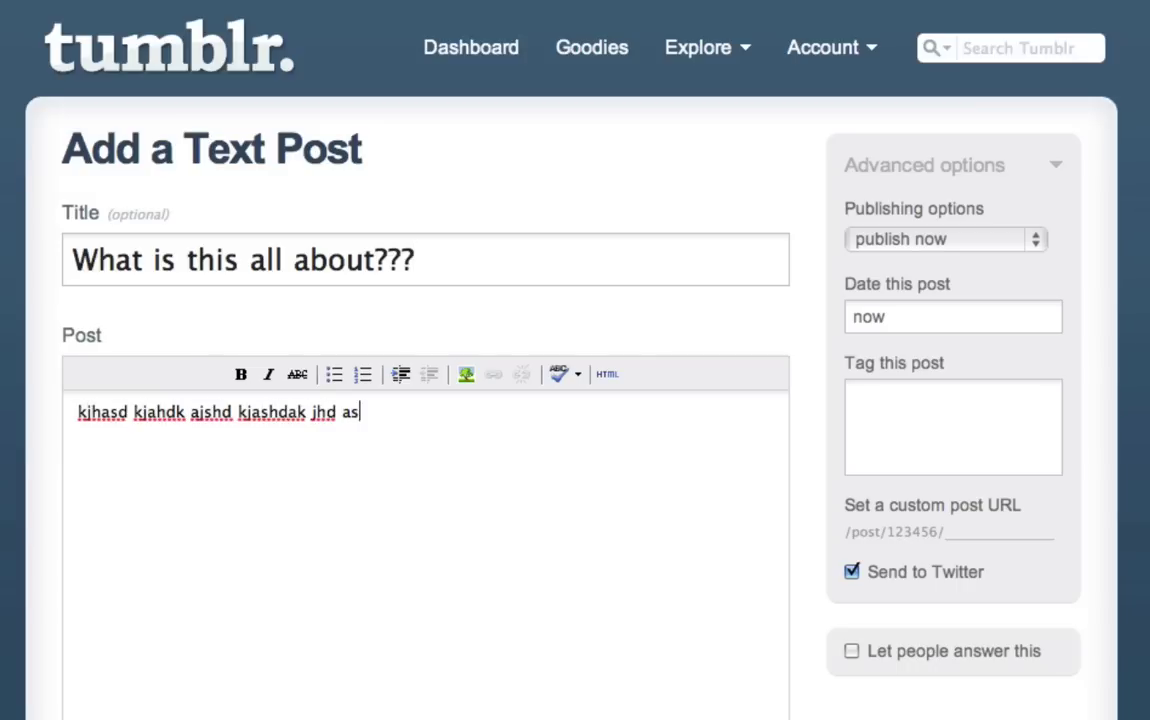
{"action": "type", "text": "kjhd akjh a"}
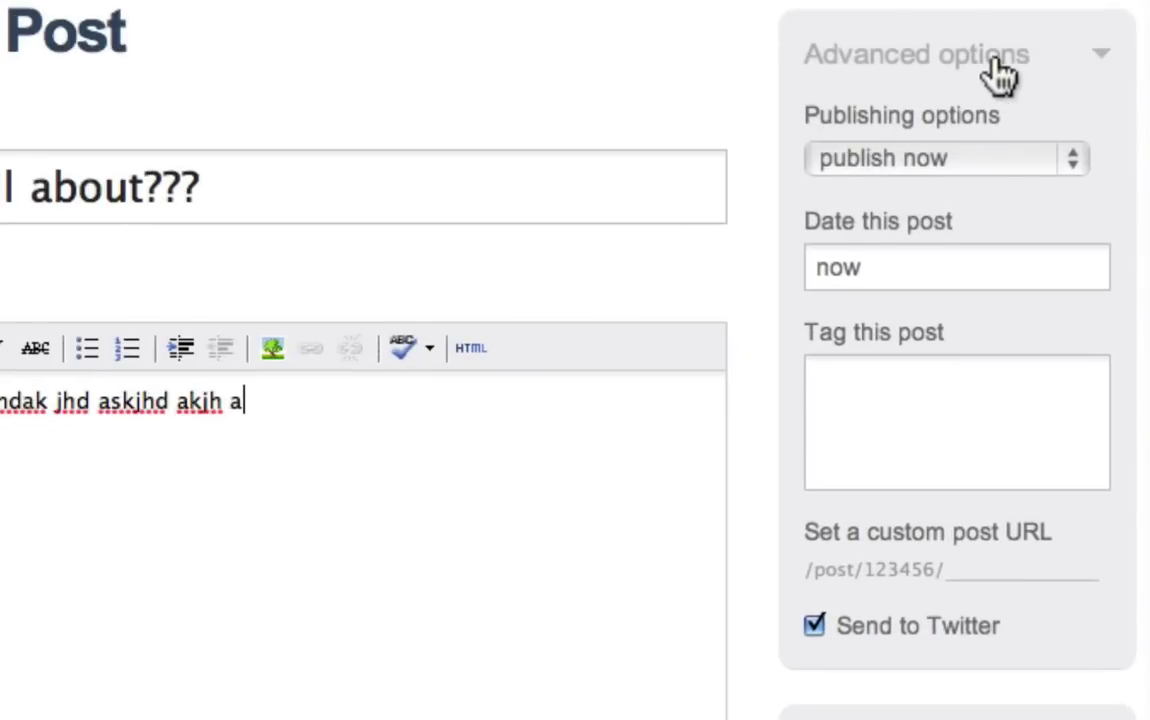
- Set the post's publishing option to 'add to queue' and queue it
{"action": "left_click", "coordinate": [1000, 57]}
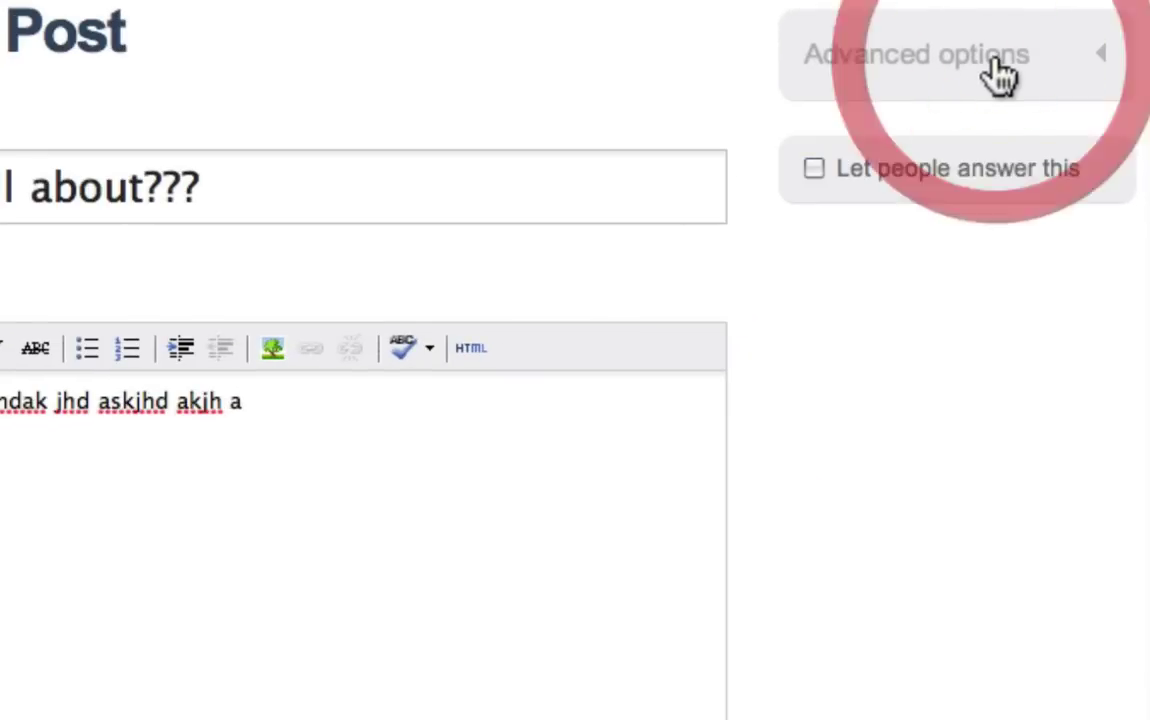
{"action": "left_click", "coordinate": [1012, 64]}
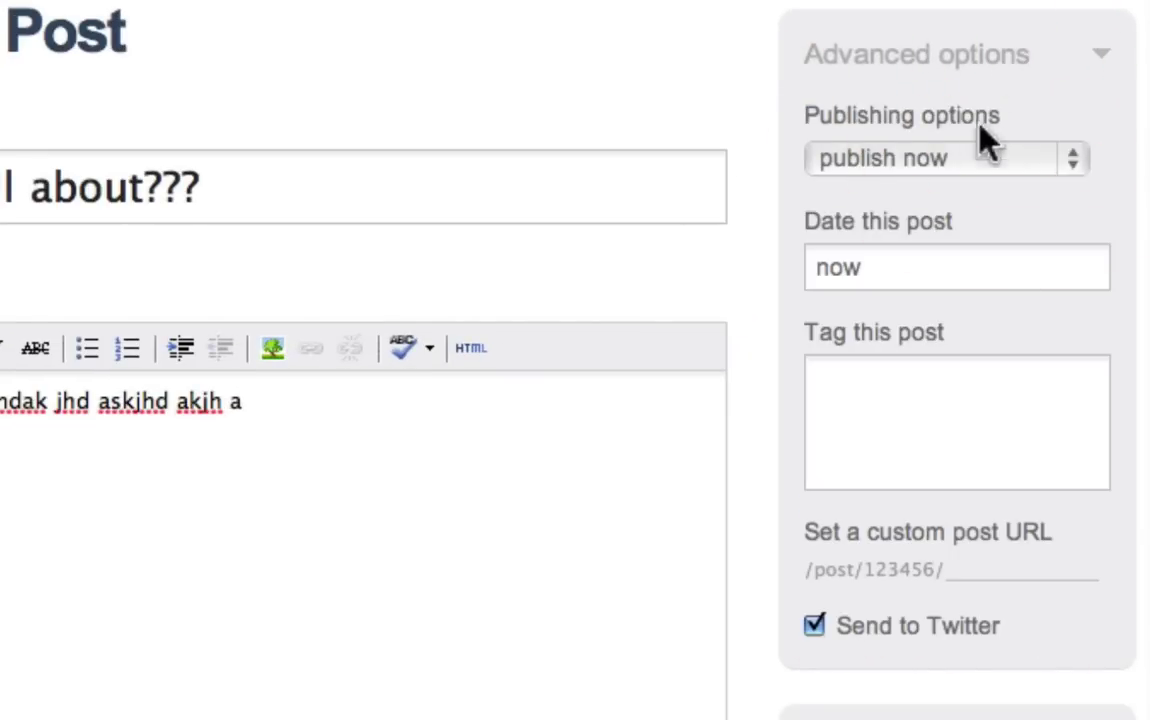
{"action": "left_click", "coordinate": [978, 168]}
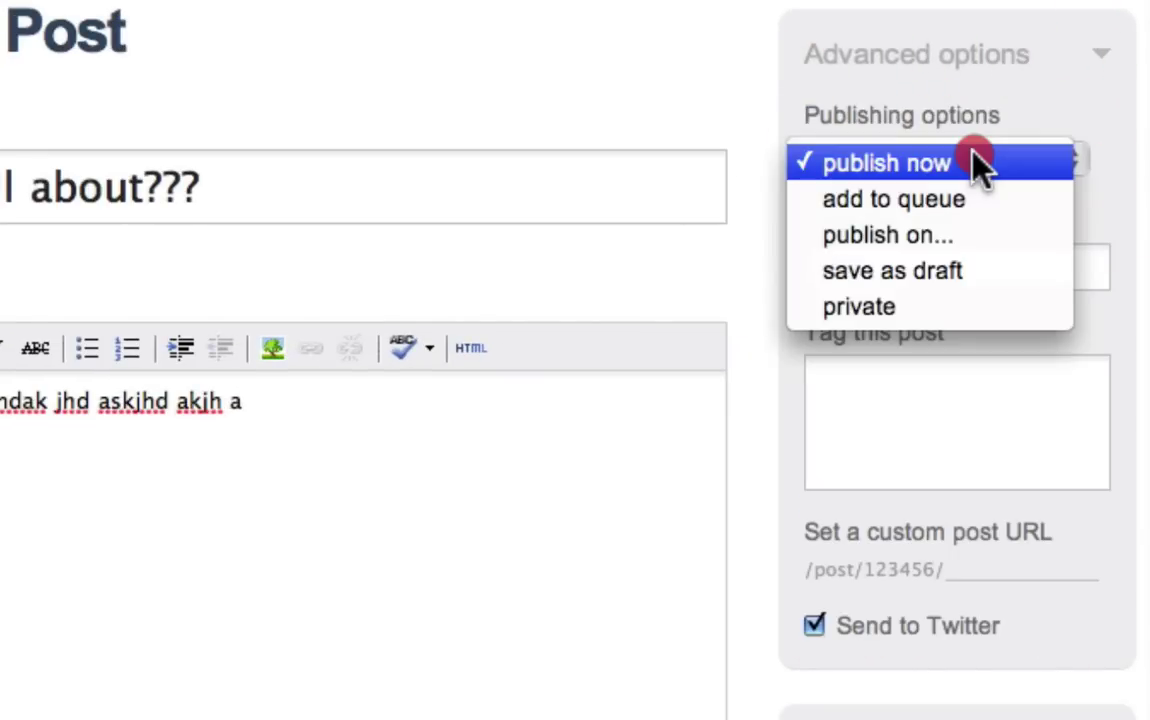
{"action": "left_click", "coordinate": [970, 208]}
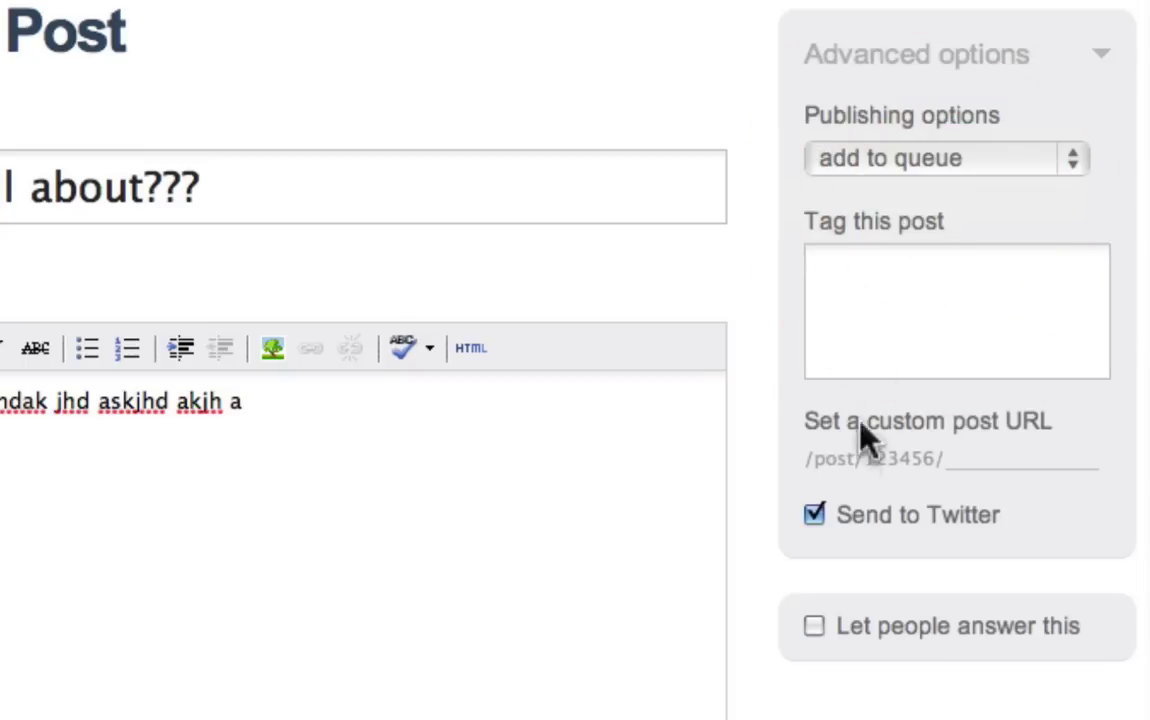
{"action": "left_click", "coordinate": [814, 516]}
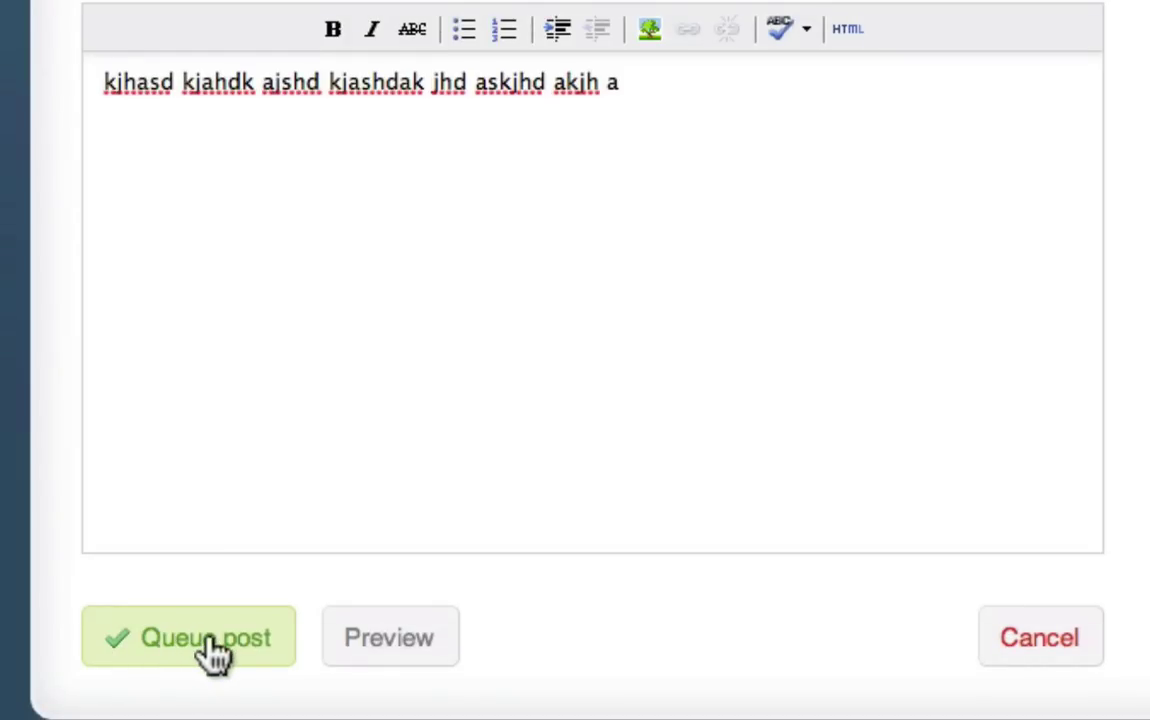
{"action": "left_click", "coordinate": [213, 650]}
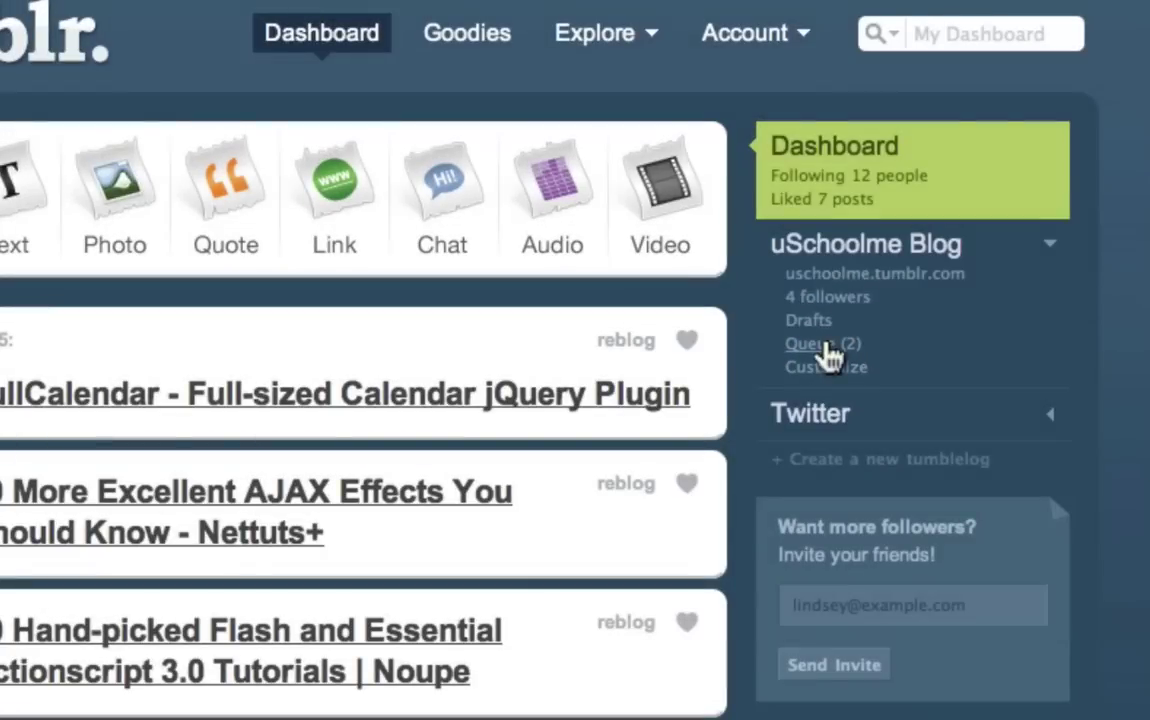
- Open Queue (2) to view both posts scheduled hourly between 1 pm and 3 pm
{"action": "left_click", "coordinate": [825, 345]}
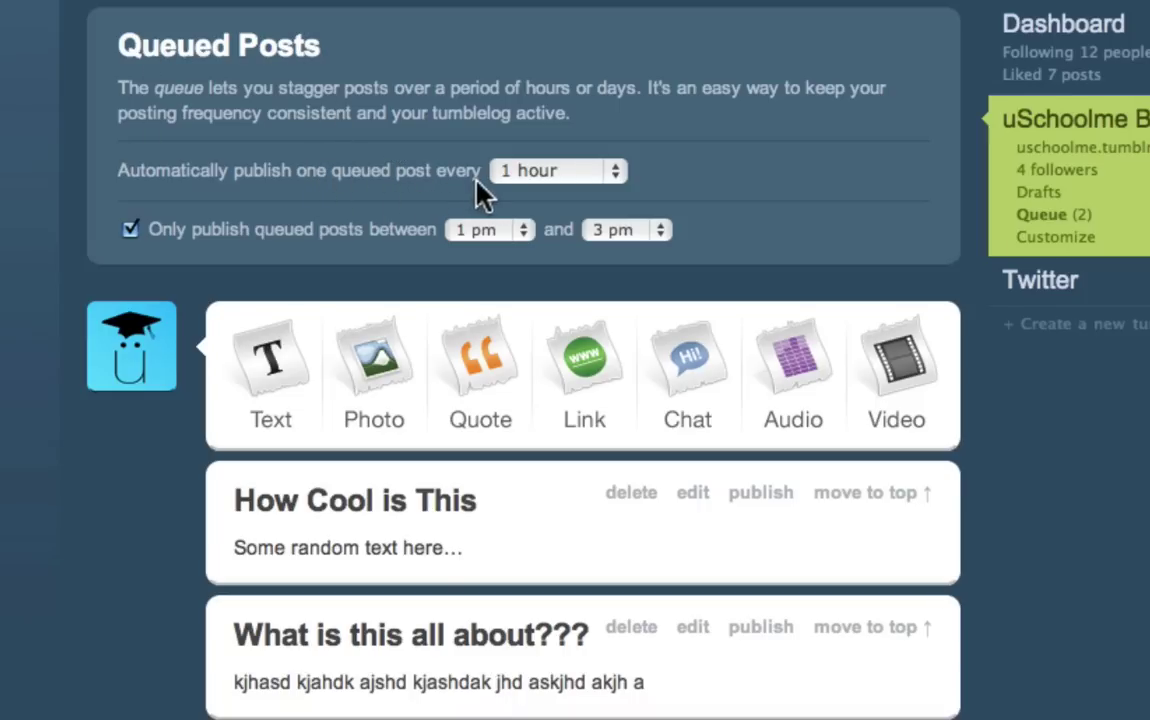
- Set the queue's posting window to run from 8 am to 5 pm
{"action": "left_click", "coordinate": [575, 176]}
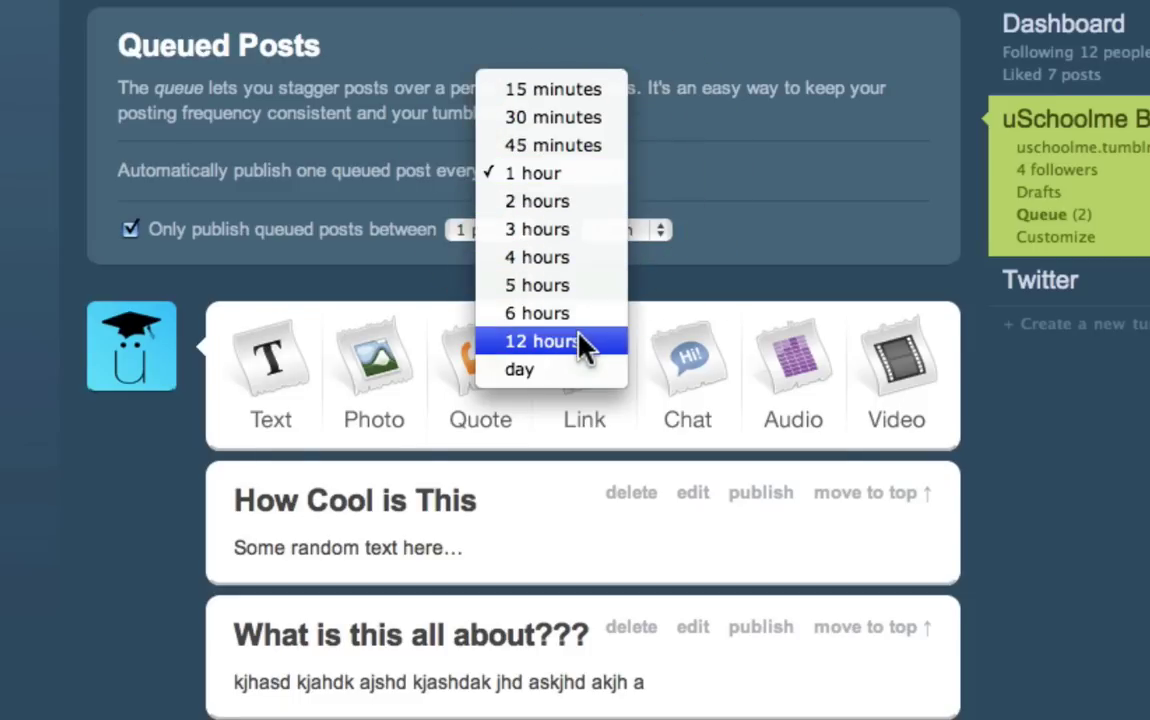
{"action": "left_click", "coordinate": [870, 163]}
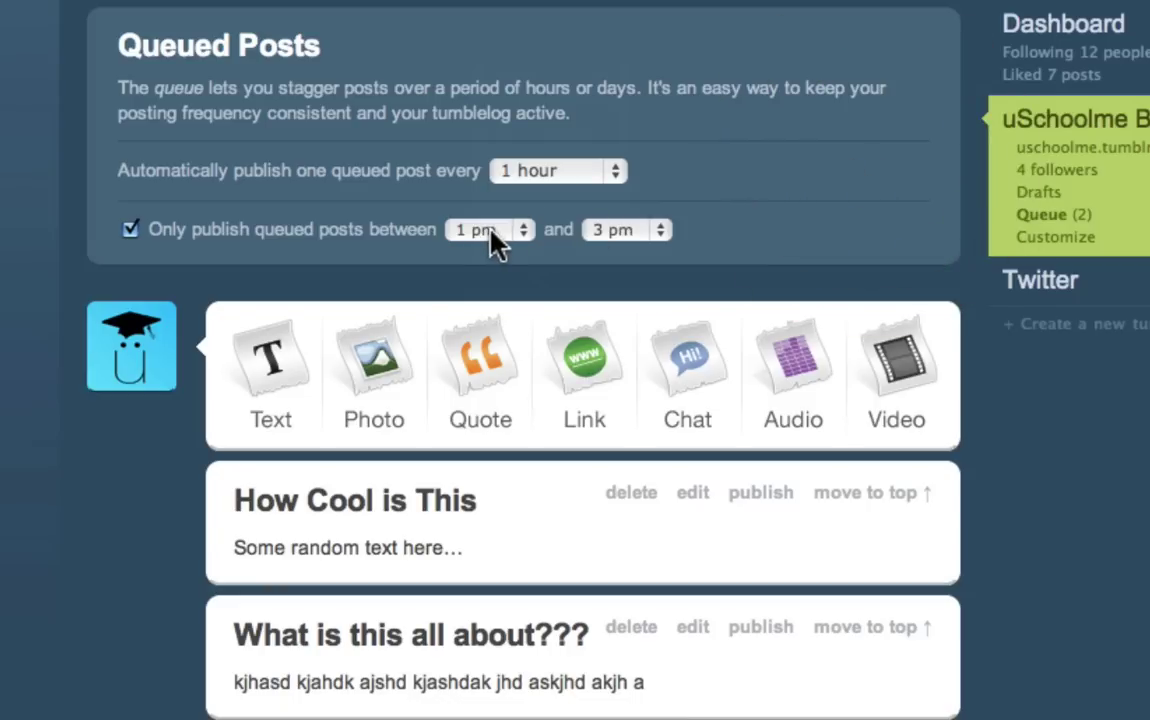
{"action": "left_click", "coordinate": [543, 183]}
{"action": "left_click", "coordinate": [350, 190]}
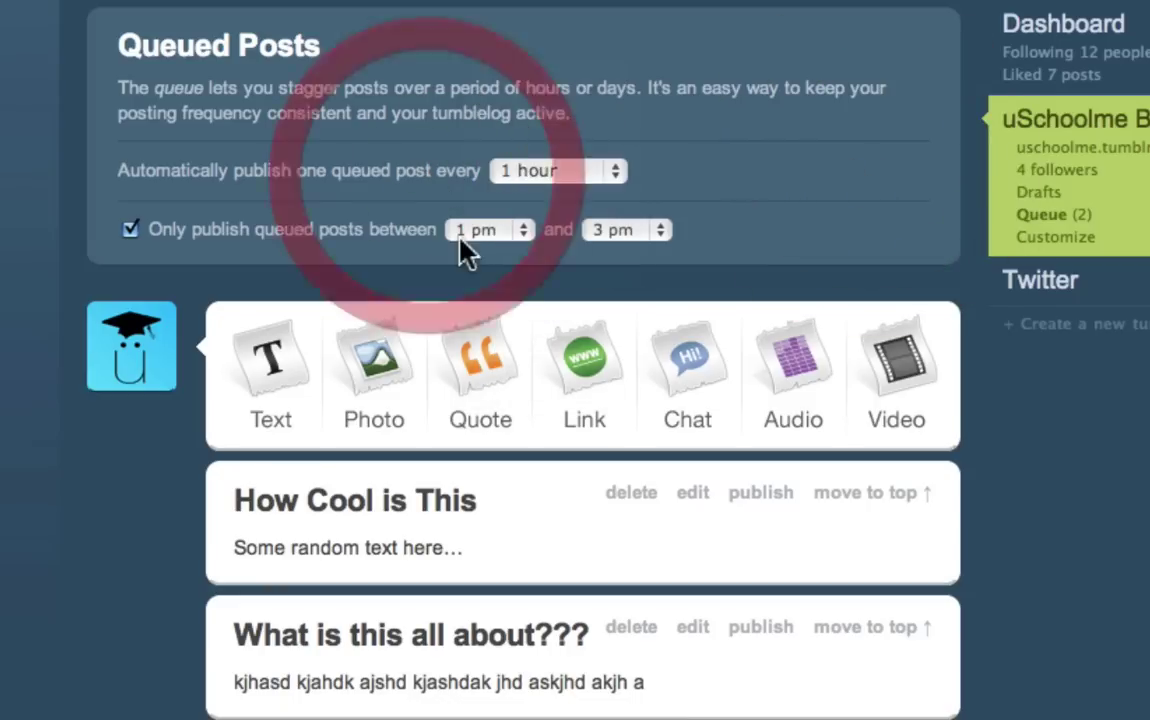
{"action": "left_click", "coordinate": [520, 232]}
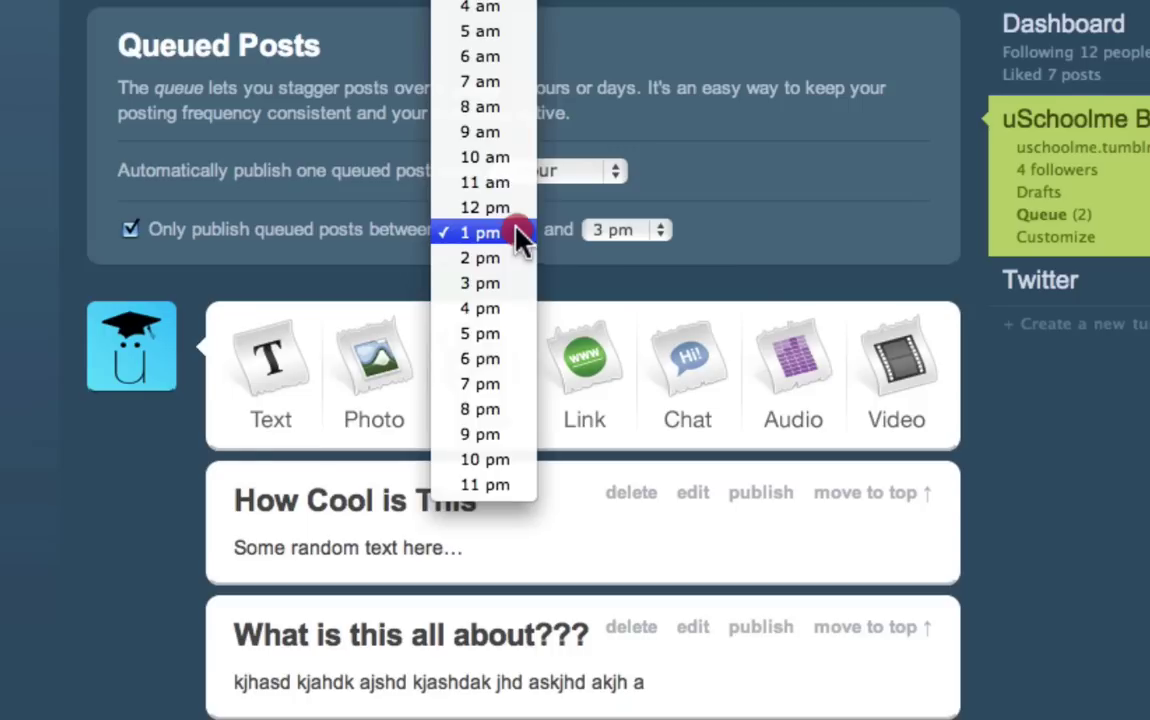
{"action": "left_click", "coordinate": [523, 114]}
{"action": "left_click", "coordinate": [632, 233]}
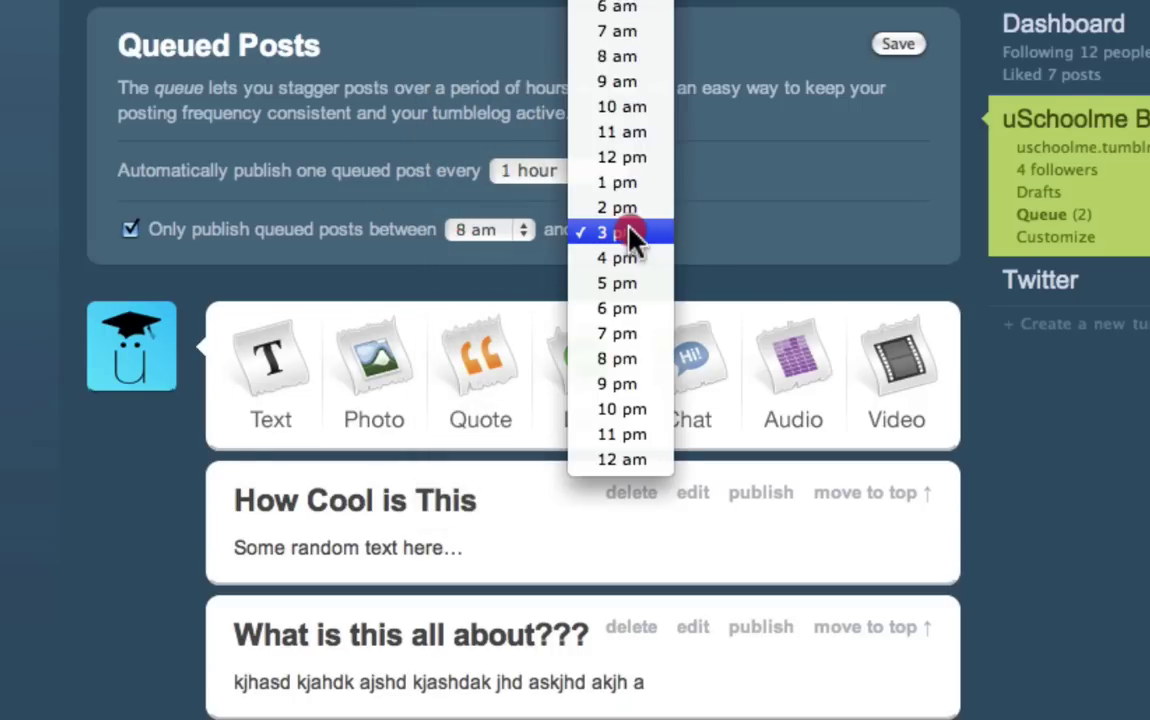
{"action": "left_click", "coordinate": [630, 286]}
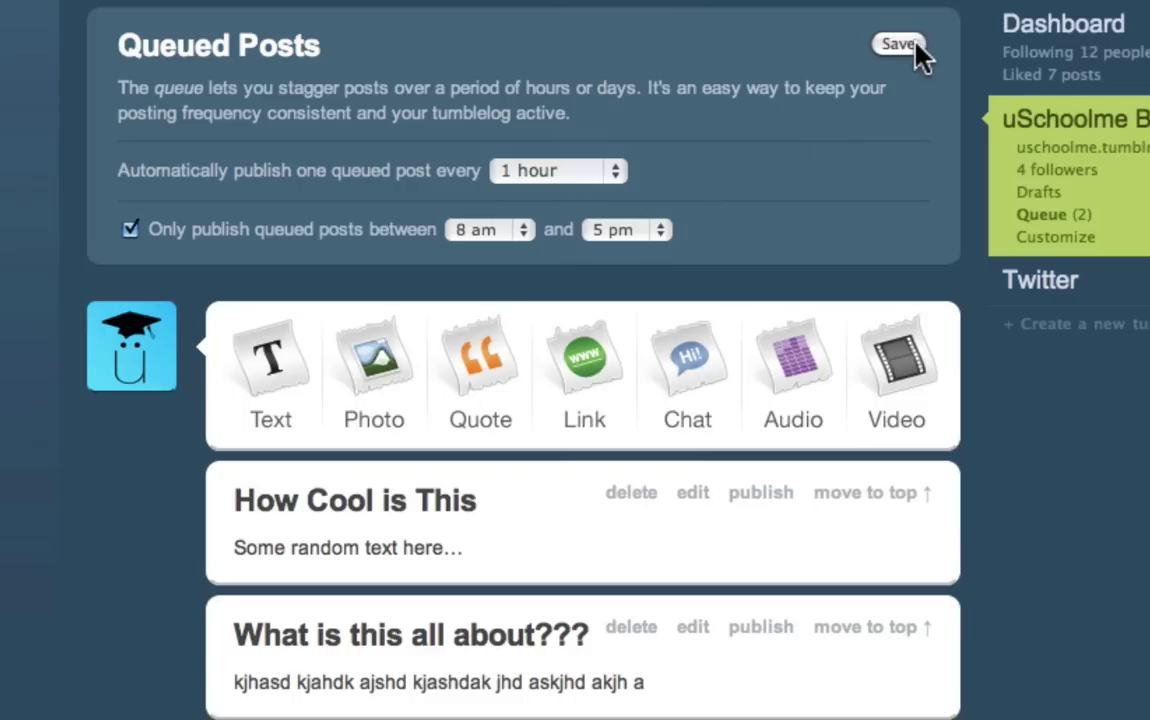
- Save the new hours, then set and save a 4-hour queue posting interval
{"action": "left_click", "coordinate": [912, 44]}
{"action": "left_click", "coordinate": [593, 174]}
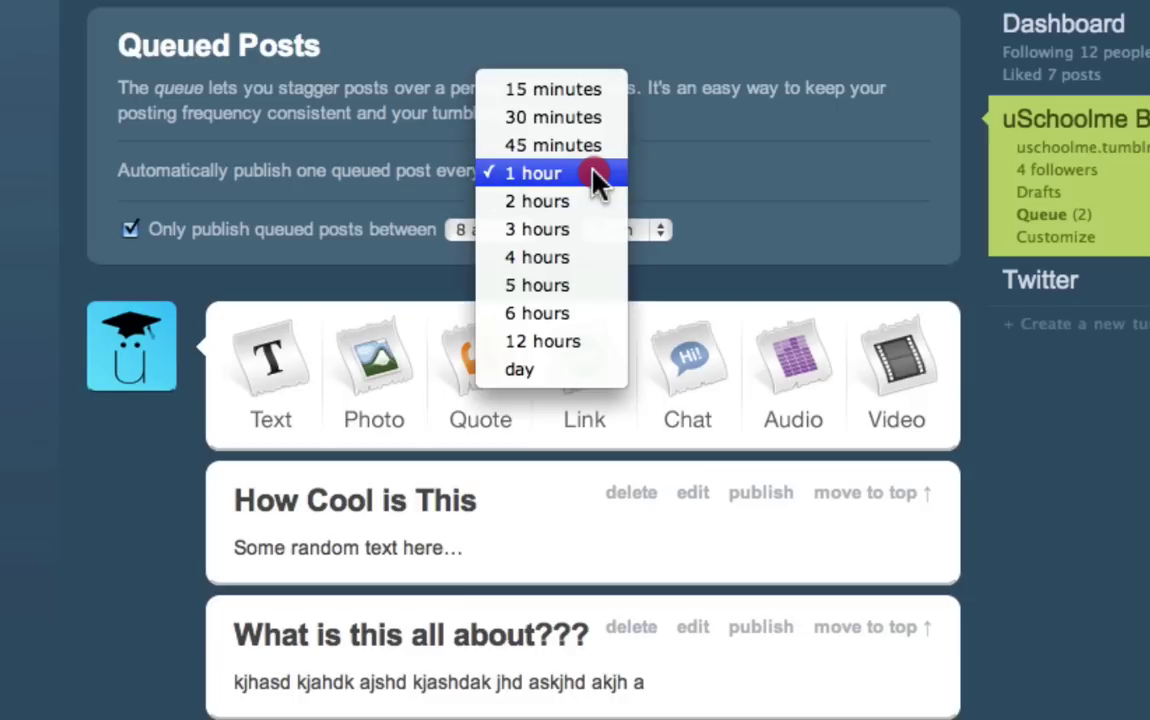
{"action": "left_click", "coordinate": [588, 262]}
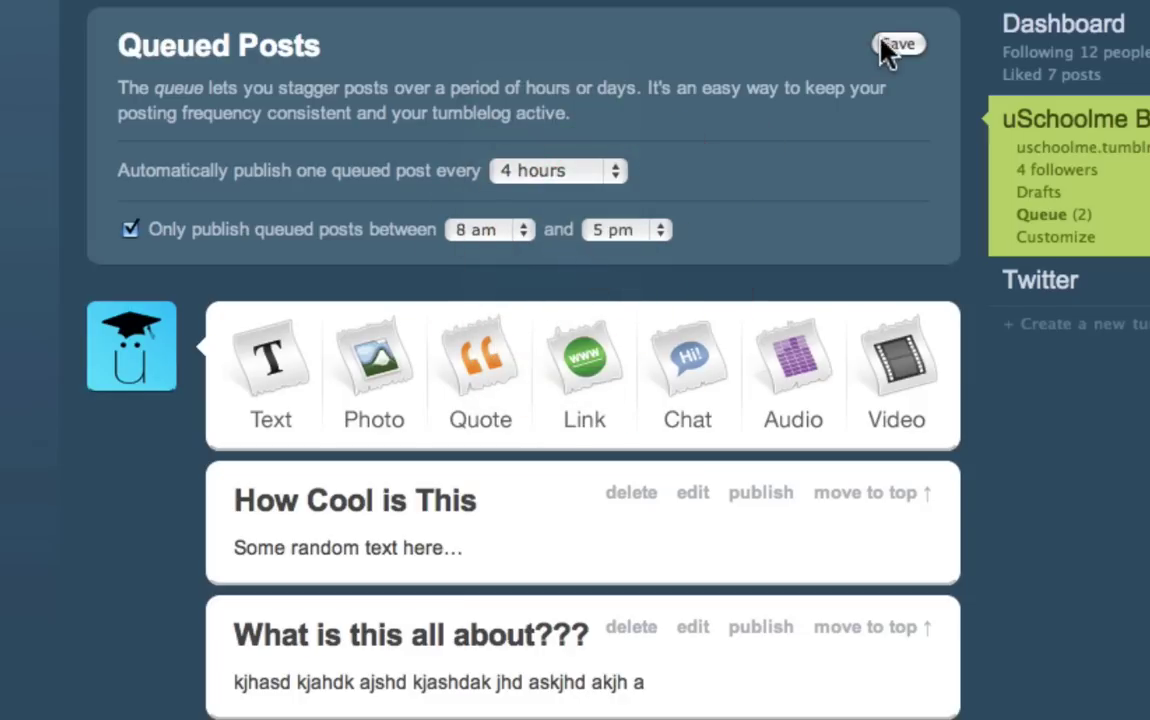
{"action": "left_click", "coordinate": [886, 48]}
{"action": "mouse_move", "coordinate": [583, 655]}
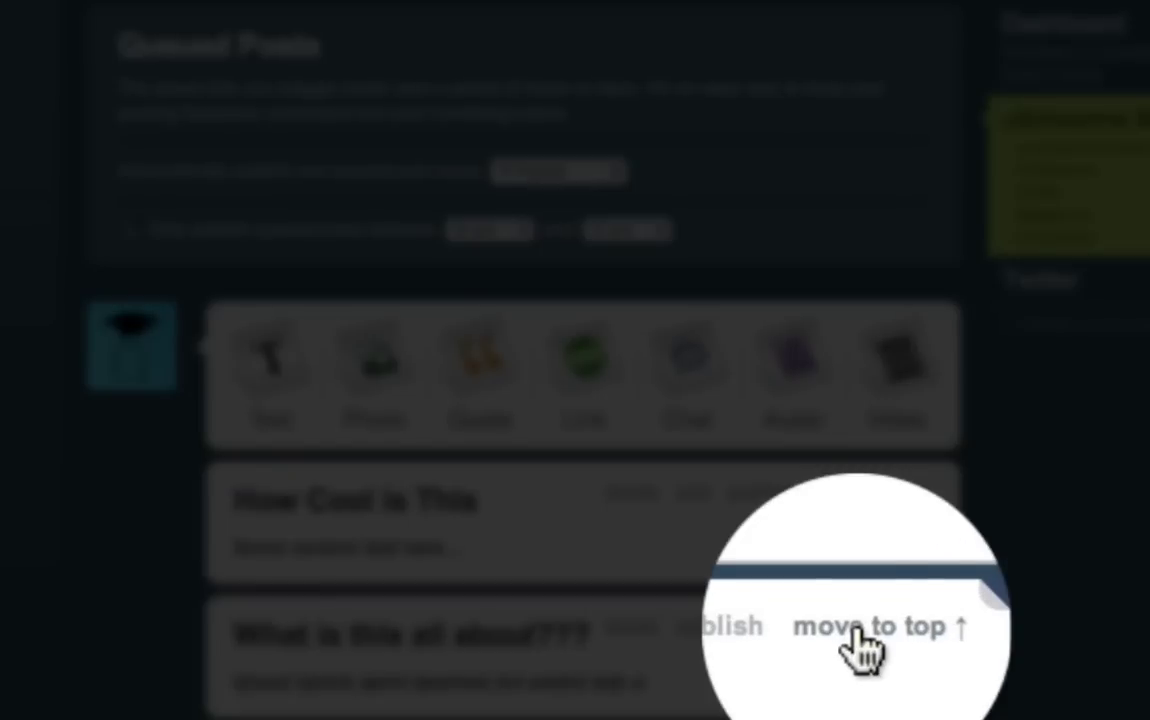
- Move 'What is this all about???' to the top of the queue, above 'How Cool is This'
{"action": "left_click", "coordinate": [858, 640]}
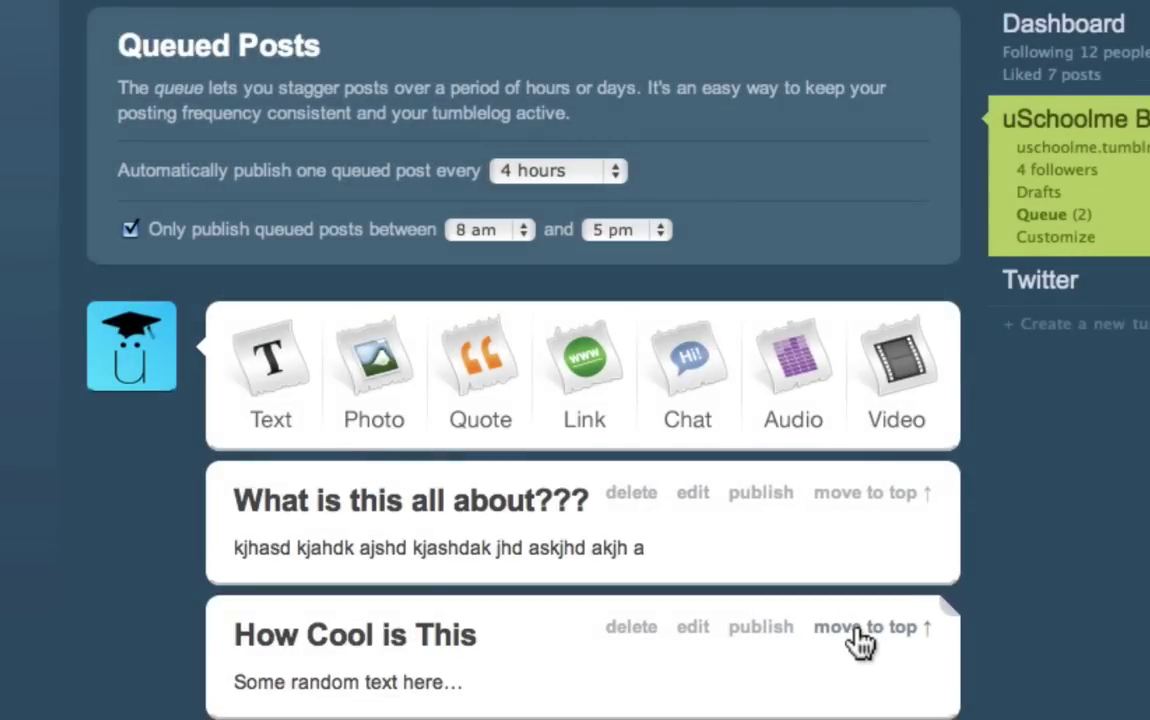